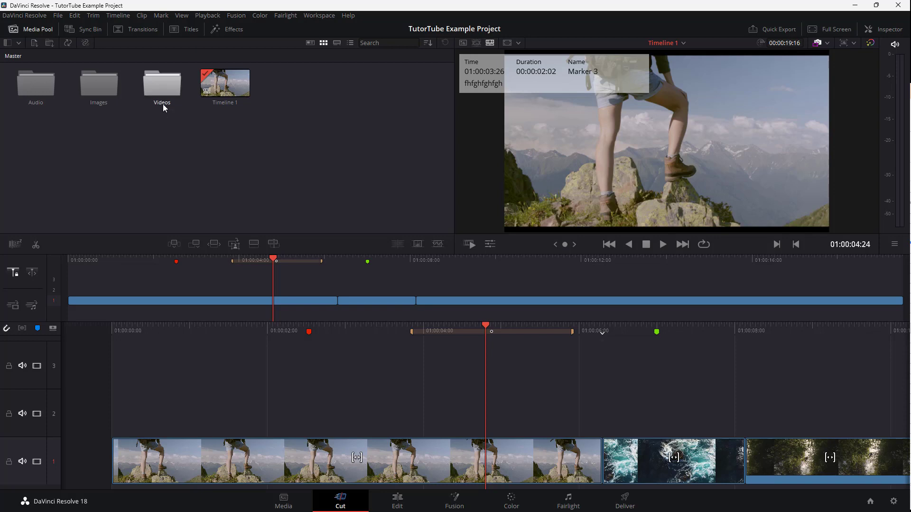
- Open the Videos > People bin, select sss.mp4, and switch to the Media page
{"action": "double_click", "coordinate": [156, 82]}
{"action": "double_click", "coordinate": [39, 78]}
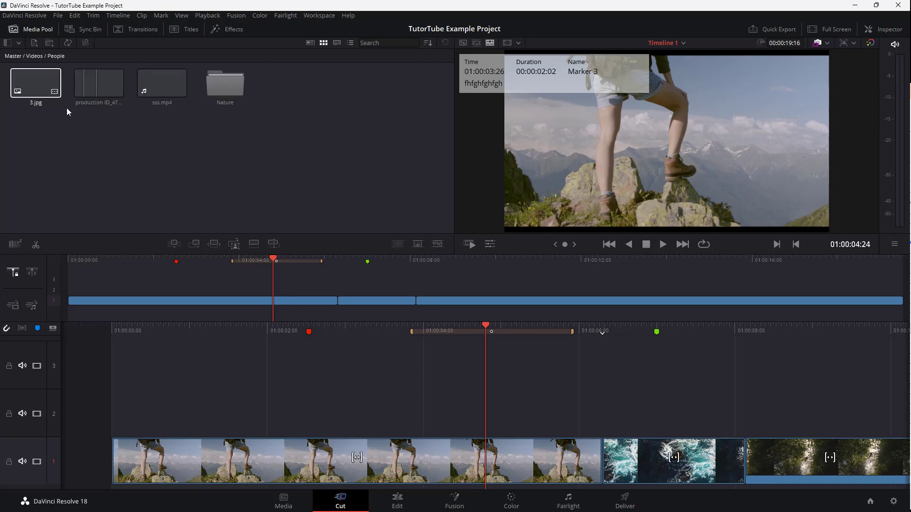
{"action": "left_click", "coordinate": [162, 84]}
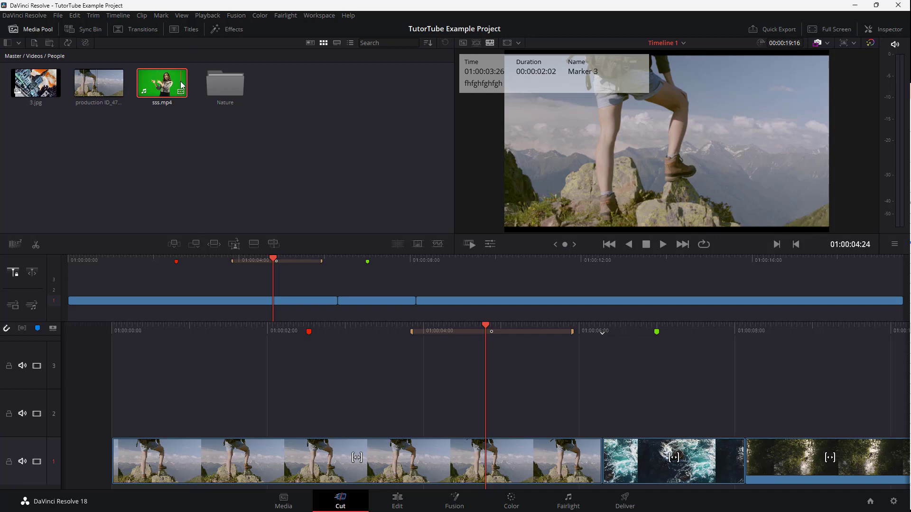
{"action": "left_click", "coordinate": [285, 500]}
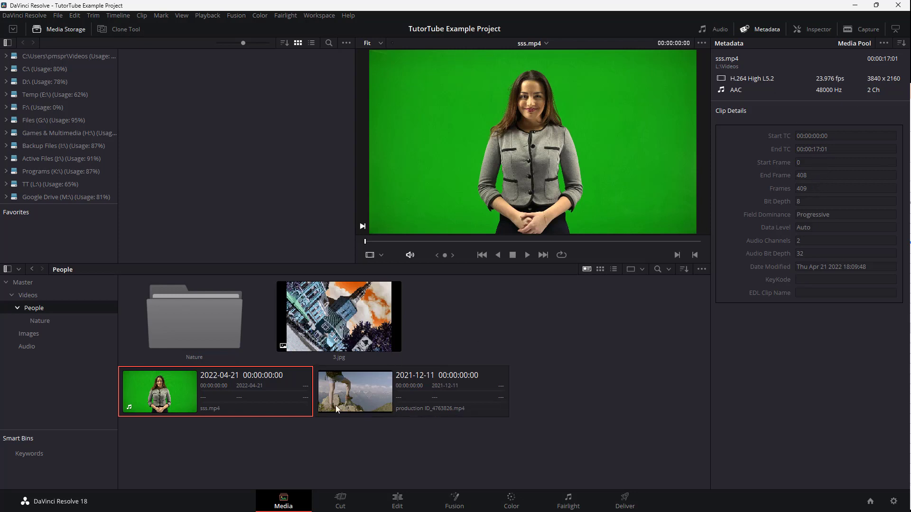
- Select production ID_4763826.mp4 and view its Shot & Scene, Camera and Audio Tracks metadata
{"action": "left_click", "coordinate": [430, 412]}
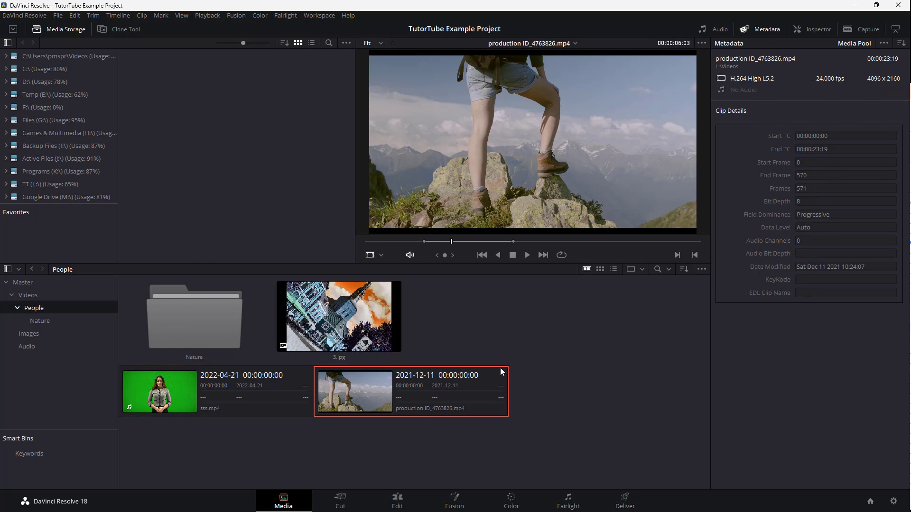
{"action": "left_click", "coordinate": [884, 43]}
{"action": "left_click", "coordinate": [901, 44]}
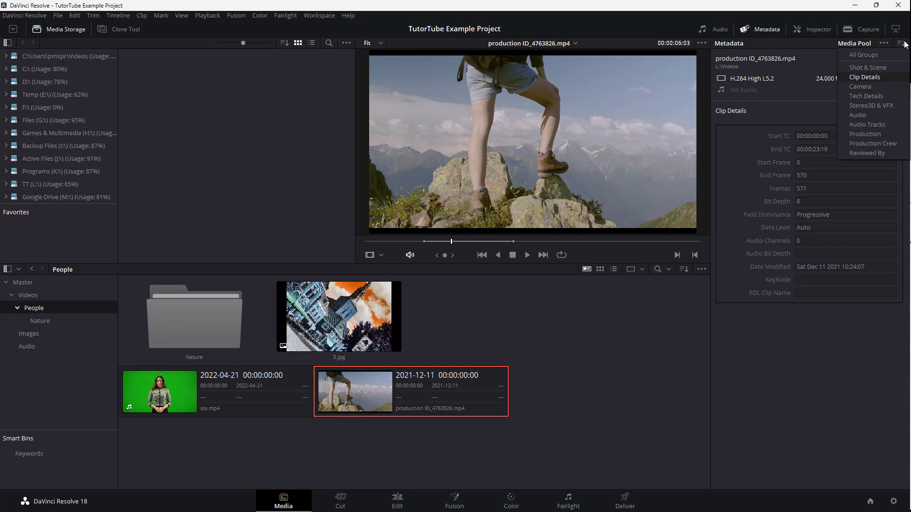
{"action": "left_click", "coordinate": [877, 70]}
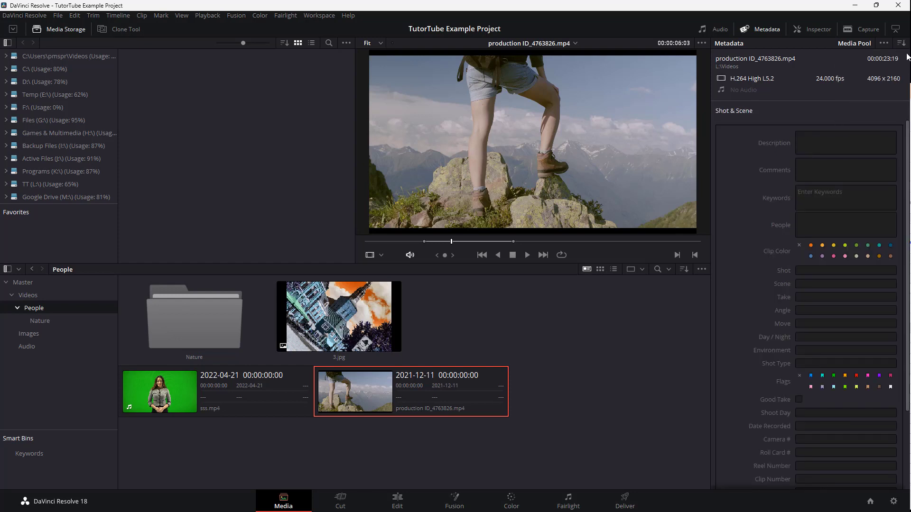
{"action": "left_click", "coordinate": [902, 43]}
{"action": "left_click", "coordinate": [878, 89]}
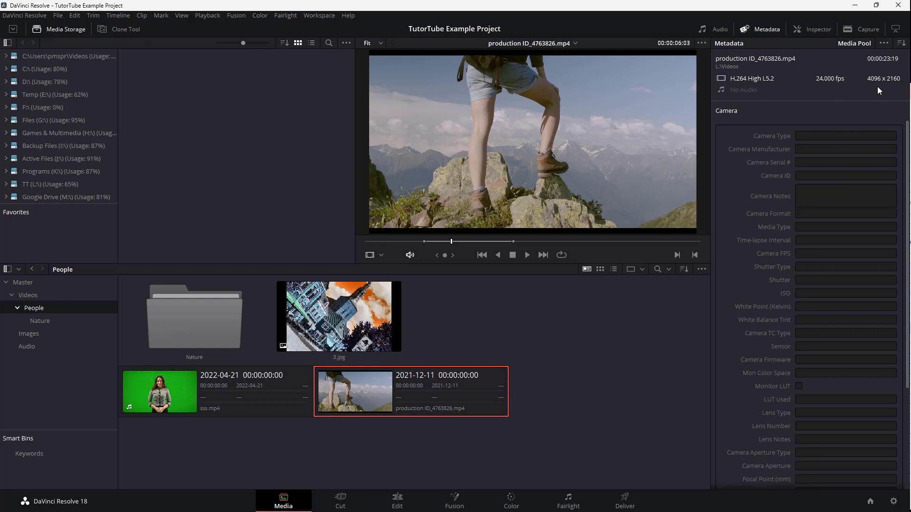
{"action": "left_click", "coordinate": [902, 44]}
{"action": "left_click", "coordinate": [870, 130]}
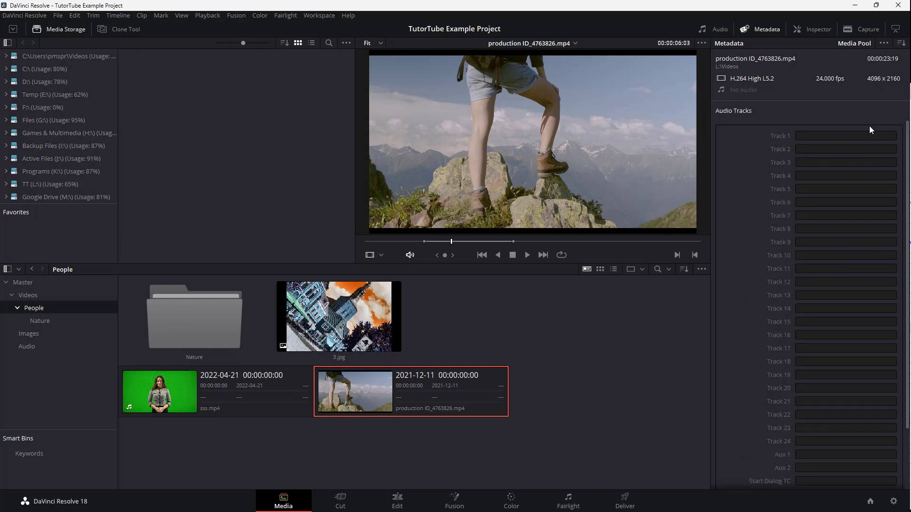
{"action": "left_click", "coordinate": [901, 44]}
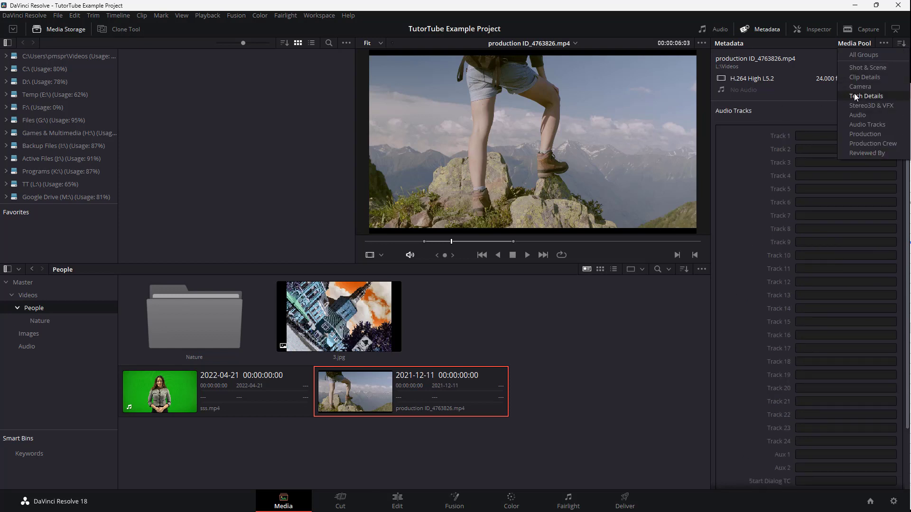
- Enter the Description and Comments in the Shot & Scene metadata
{"action": "left_click", "coordinate": [869, 69]}
{"action": "left_click", "coordinate": [821, 146]}
{"action": "type", "text": "sdfsd"}
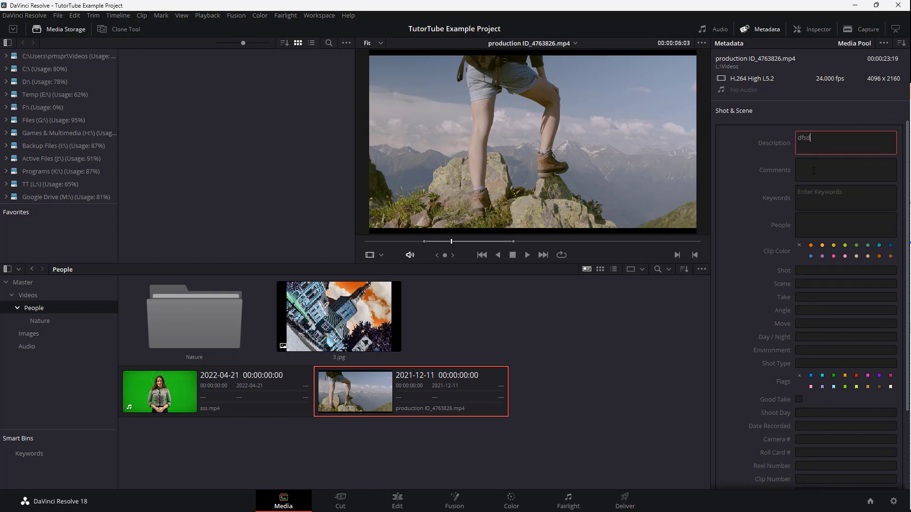
{"action": "key", "text": "Tab"}
{"action": "left_click", "coordinate": [556, 372]}
- Give the production ID clip a pink colour and orange flag, and fill its Reel Number
{"action": "left_click", "coordinate": [483, 402]}
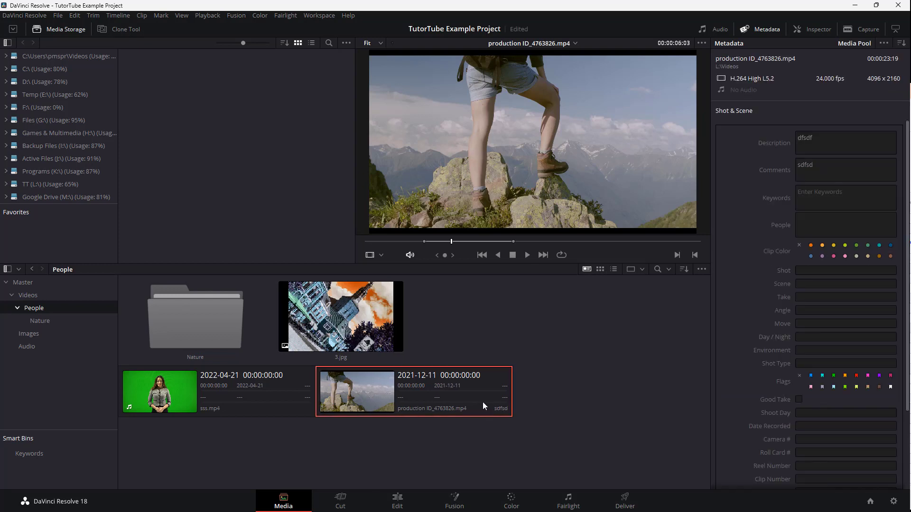
{"action": "left_click", "coordinate": [834, 255]}
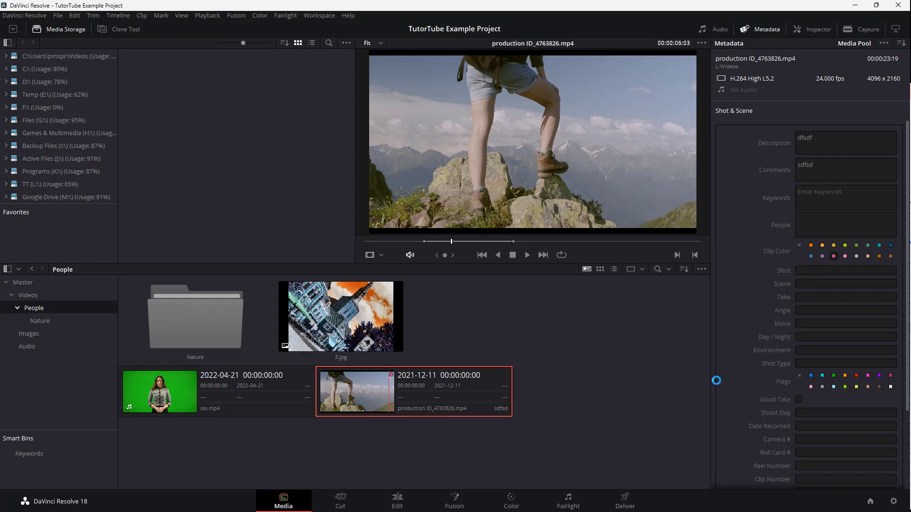
{"action": "left_click", "coordinate": [845, 375]}
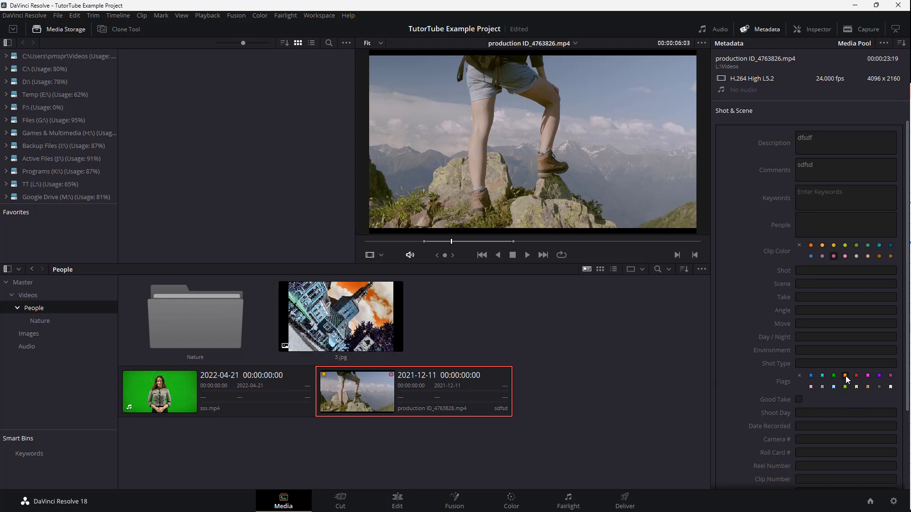
{"action": "scroll", "coordinate": [805, 353], "scroll_direction": "down", "scroll_amount": 3}
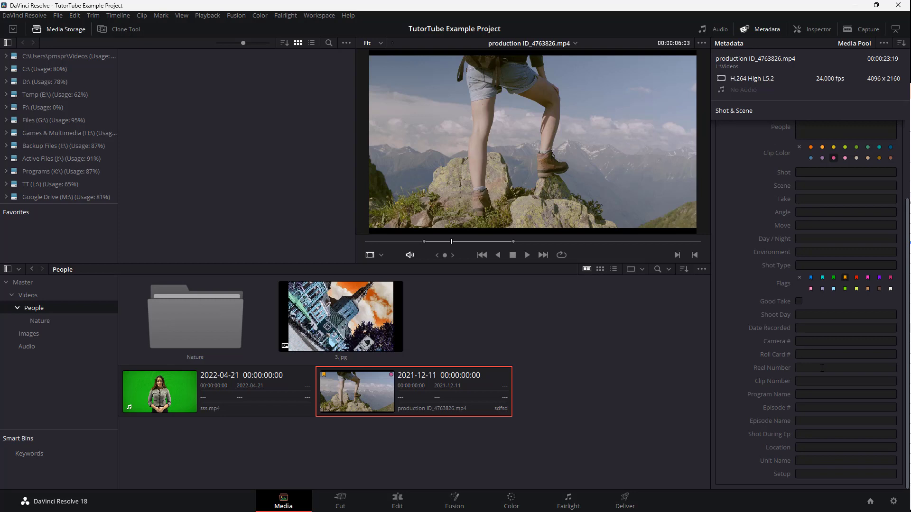
{"action": "left_click", "coordinate": [822, 368]}
{"action": "type", "text": "fgdfg"}
{"action": "key", "text": "Tab"}
{"action": "type", "text": "dfg"}
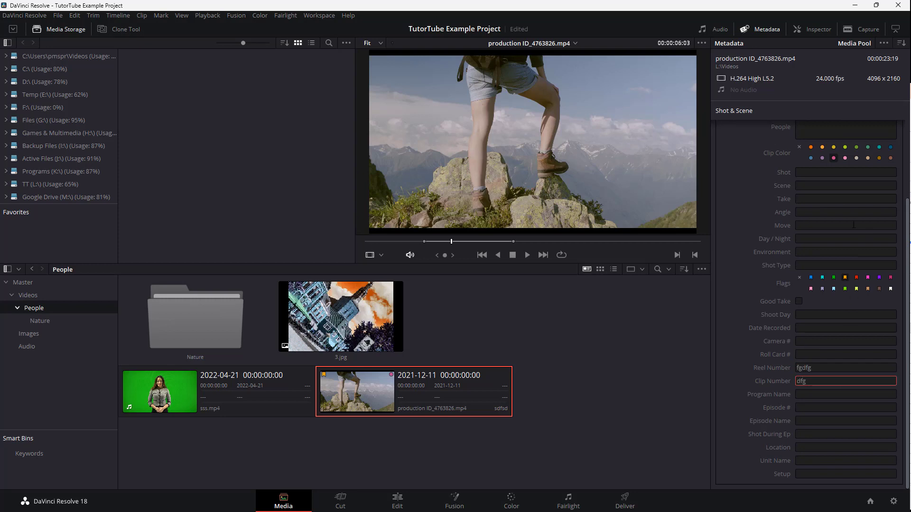
{"action": "scroll", "coordinate": [867, 114], "scroll_direction": "up", "scroll_amount": 3}
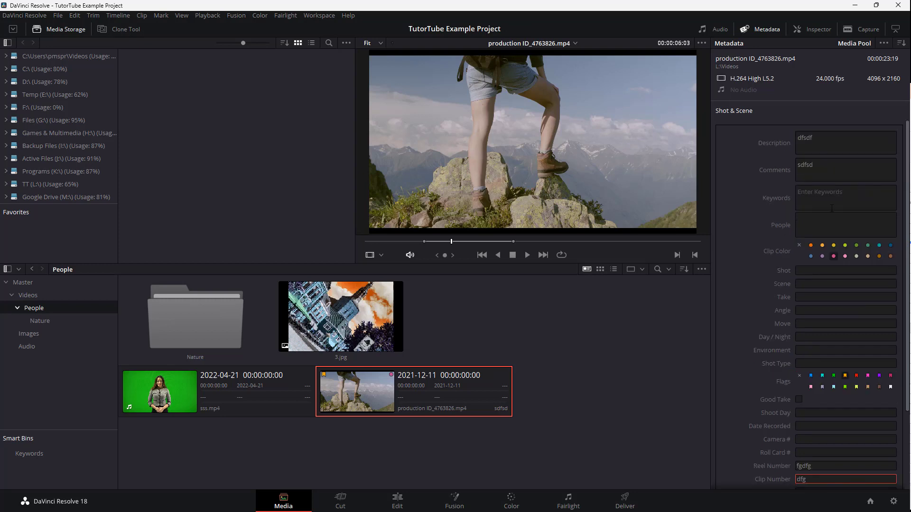
- Enter the clip's Camera Type in the Camera metadata group
{"action": "left_click", "coordinate": [902, 45]}
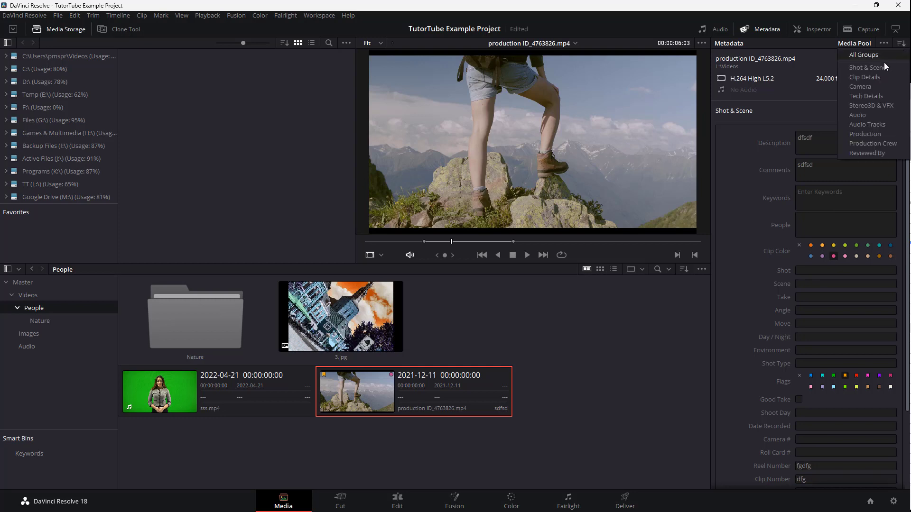
{"action": "left_click", "coordinate": [880, 78]}
{"action": "left_click", "coordinate": [901, 44]}
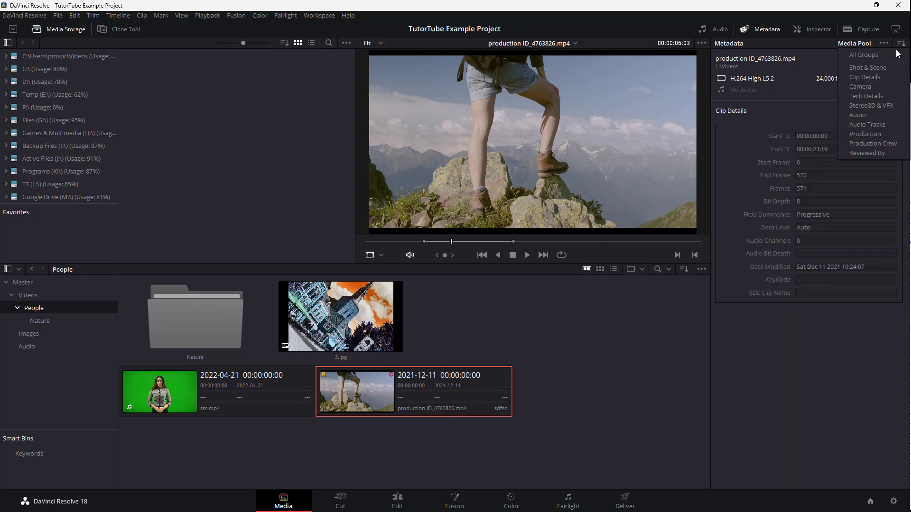
{"action": "left_click", "coordinate": [878, 87]}
{"action": "left_click", "coordinate": [834, 135]}
{"action": "type", "text": "dfgdfg"}
{"action": "key", "text": "Return"}
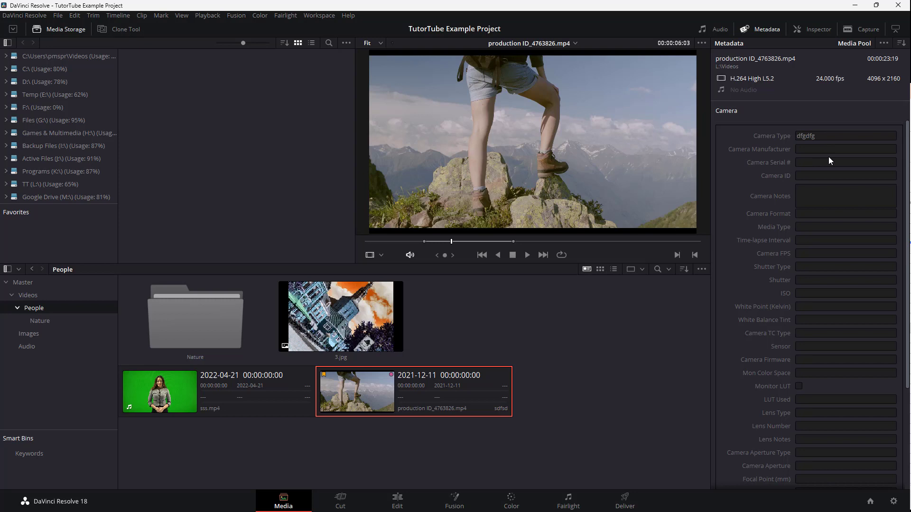
- Tick H-Flip in the clip's Tech Details metadata
{"action": "left_click", "coordinate": [902, 44]}
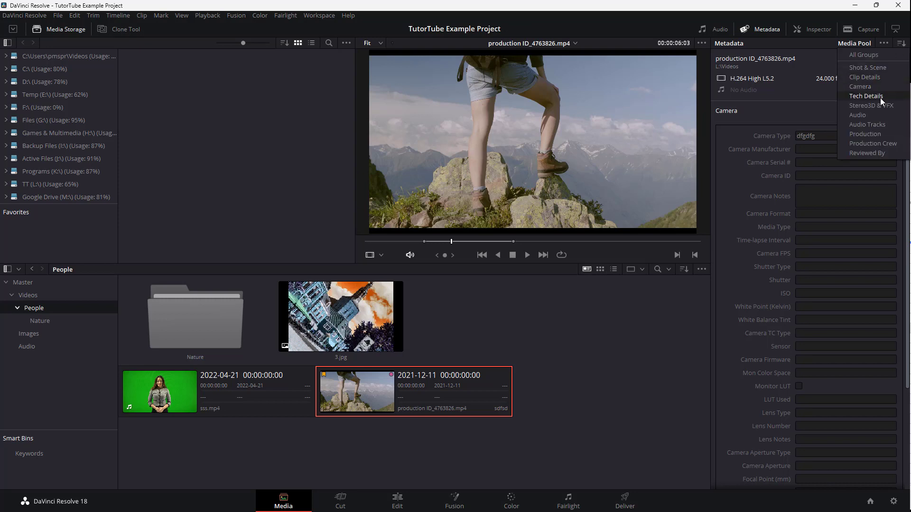
{"action": "left_click", "coordinate": [881, 96]}
{"action": "left_click", "coordinate": [829, 136]}
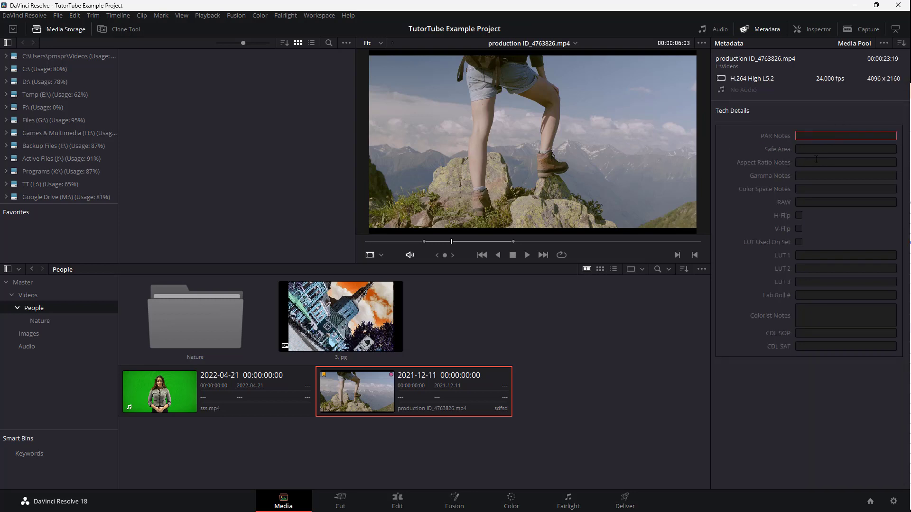
{"action": "left_click", "coordinate": [822, 149]}
{"action": "left_click", "coordinate": [798, 215]}
- Enter the clip's Audio Recorder in the Audio metadata group
{"action": "left_click", "coordinate": [901, 44]}
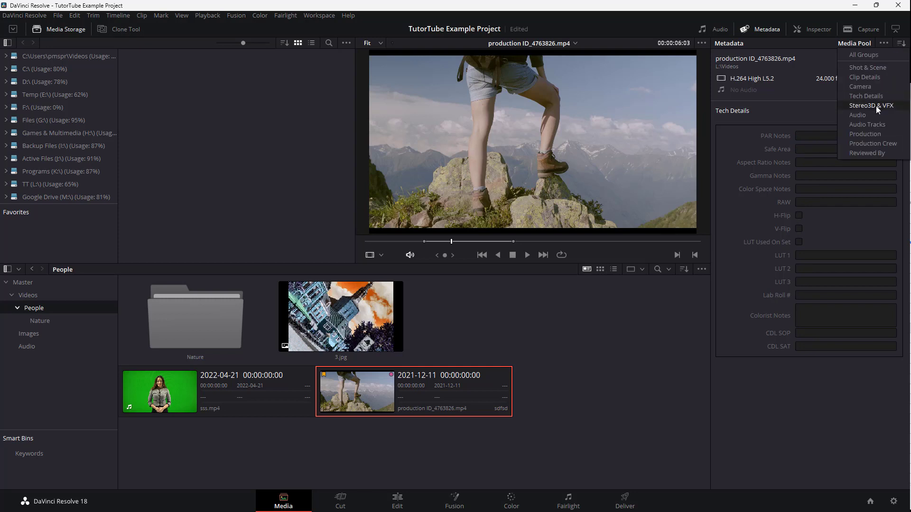
{"action": "left_click", "coordinate": [872, 105]}
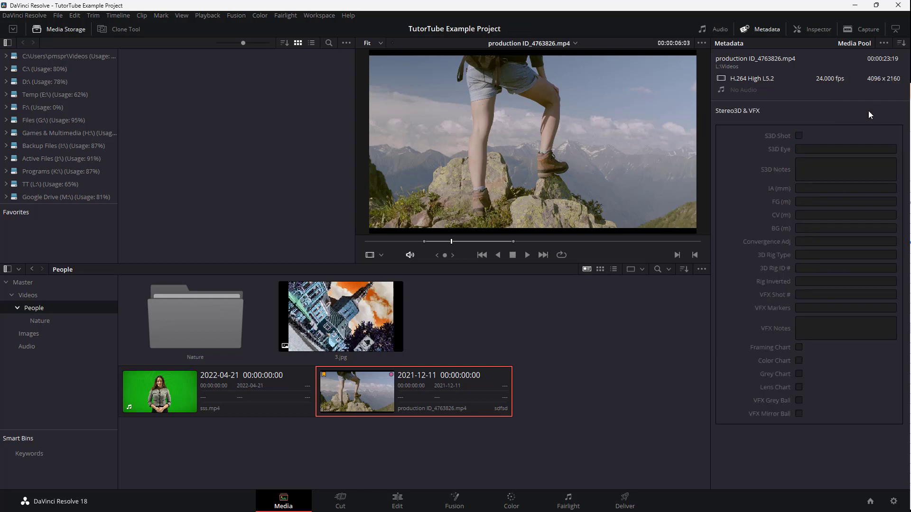
{"action": "left_click", "coordinate": [901, 44]}
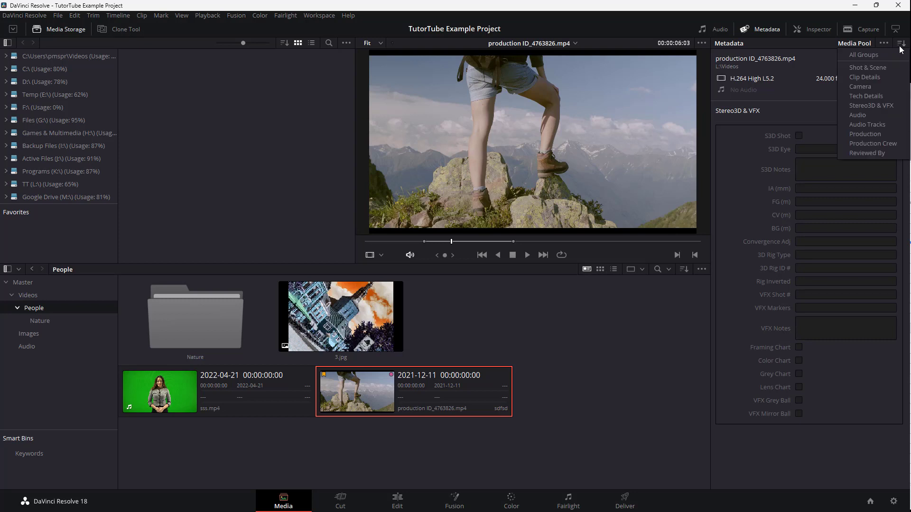
{"action": "left_click", "coordinate": [880, 116]}
{"action": "left_click", "coordinate": [857, 136]}
{"action": "type", "text": "dgf"}
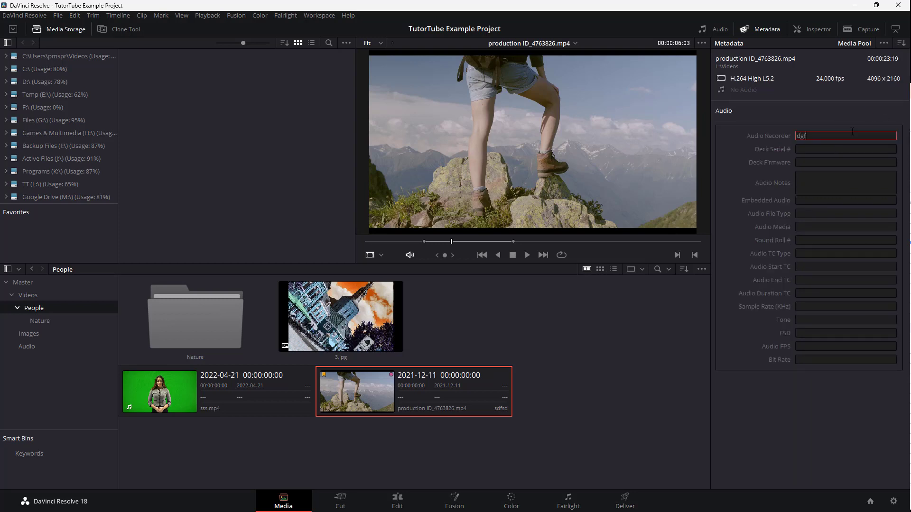
{"action": "type", "text": "dg"}
- Switch the Metadata panel to the Production group
{"action": "left_click", "coordinate": [901, 43]}
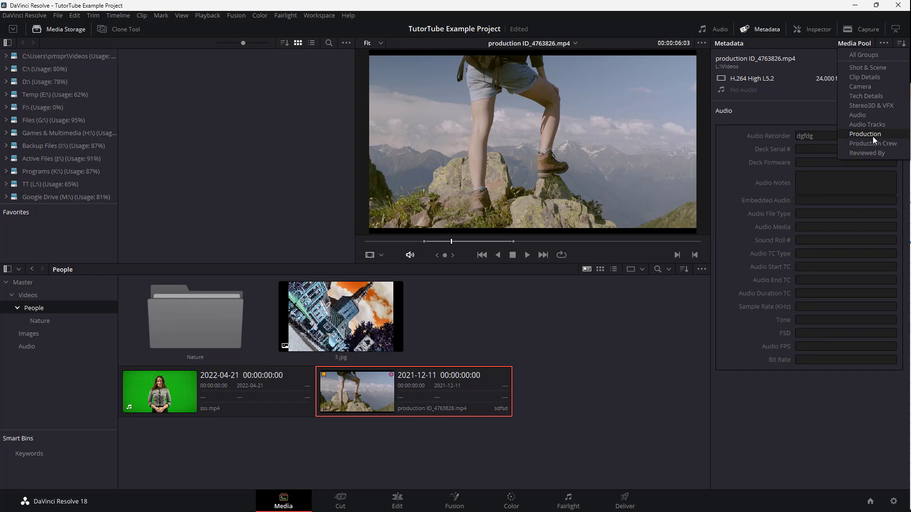
{"action": "left_click", "coordinate": [860, 151]}
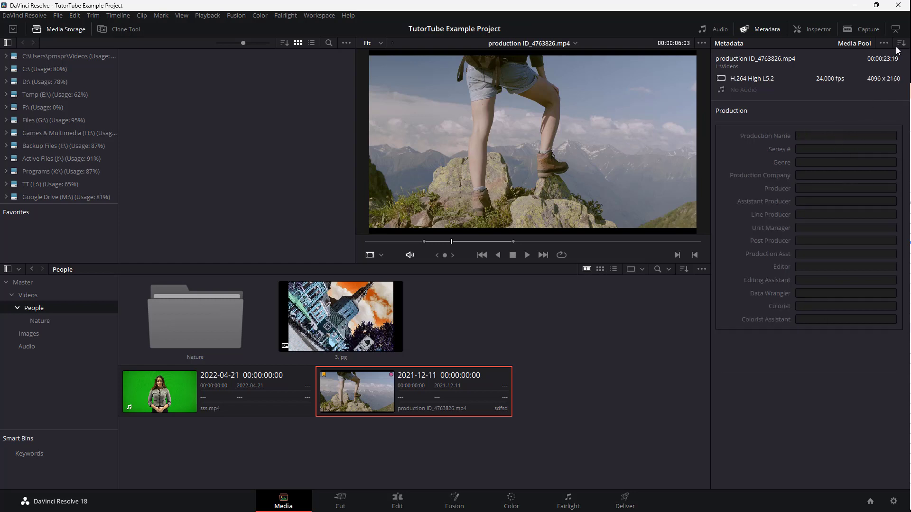